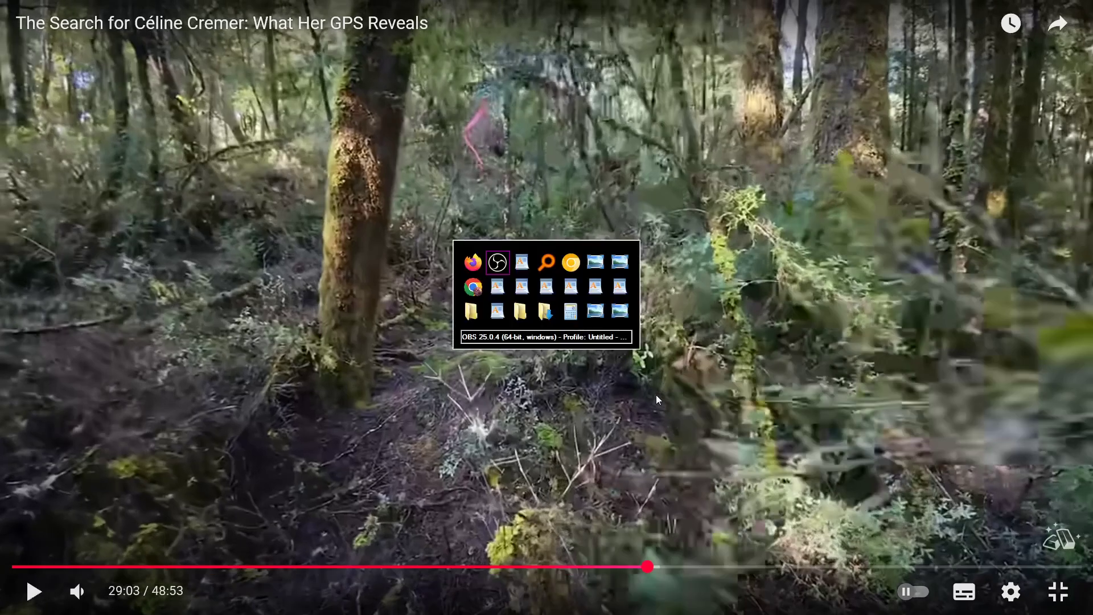
Pause the Céline Cremer GPS video at 29:03 and cycle windows past WordPad to Everything
key("alt+Tab")
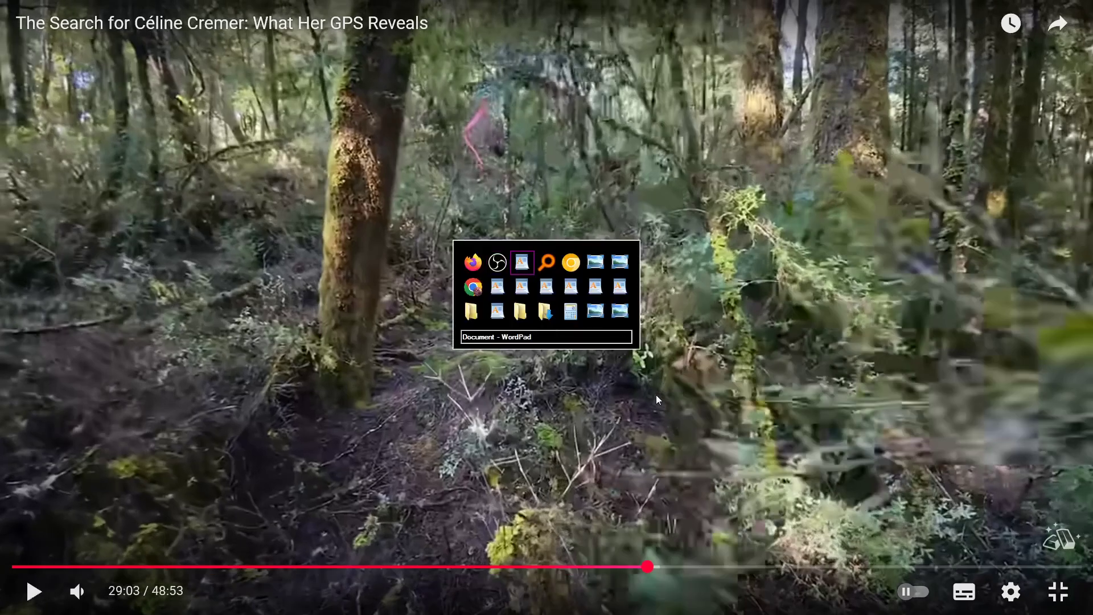
key("alt+Tab")
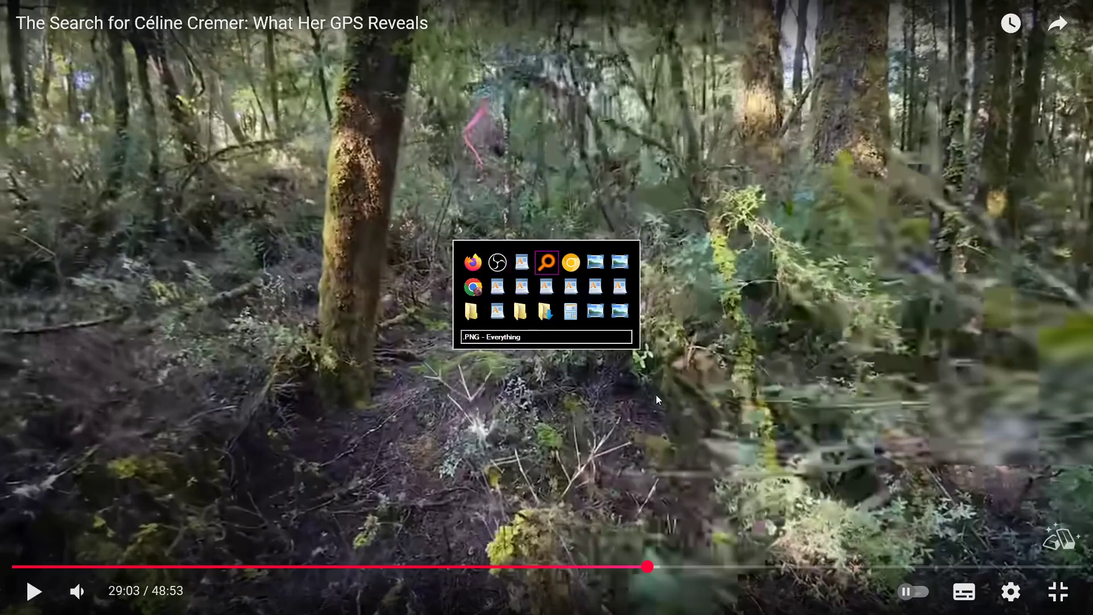
key("alt+Tab")
key("alt+Tab")
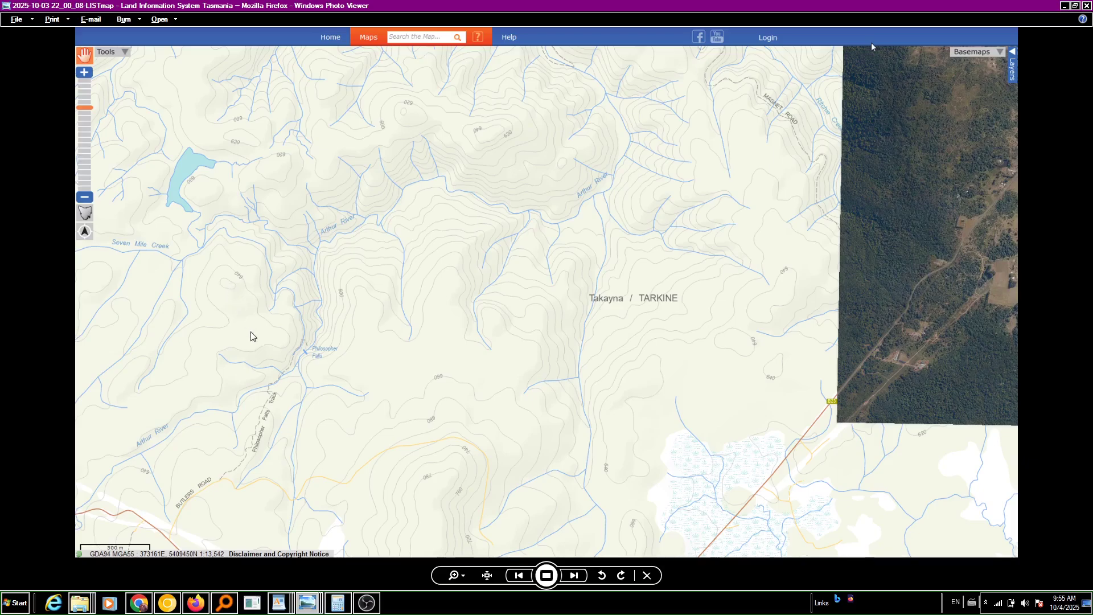
Advance from the Takayna/Tarkine map to the CSV screenshot of June 2023 phone GPS records
key("Left")
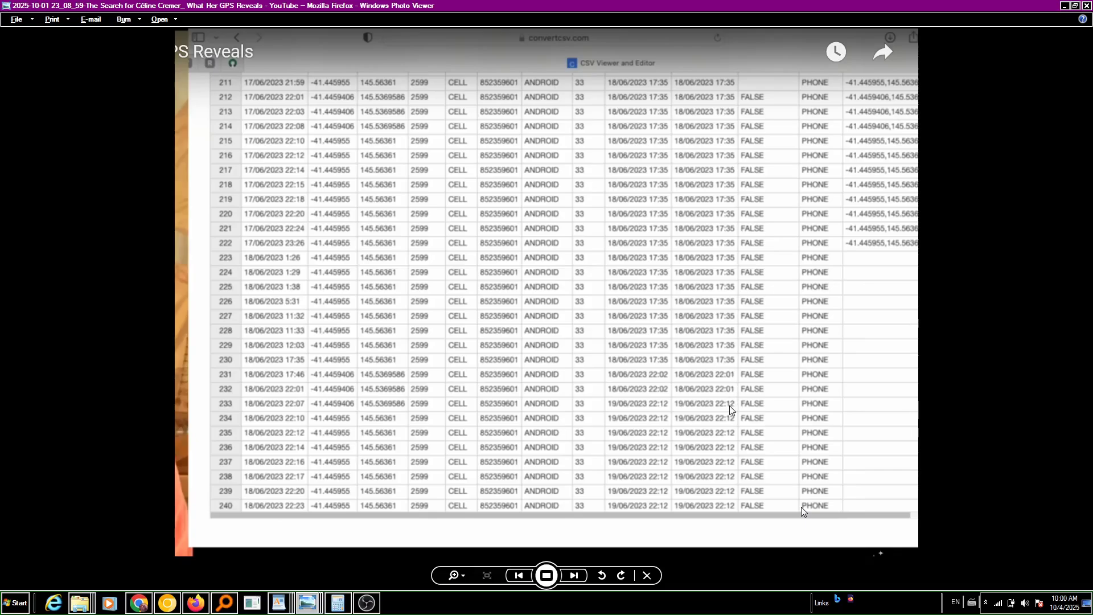
key("alt+Tab")
key("alt+Tab")
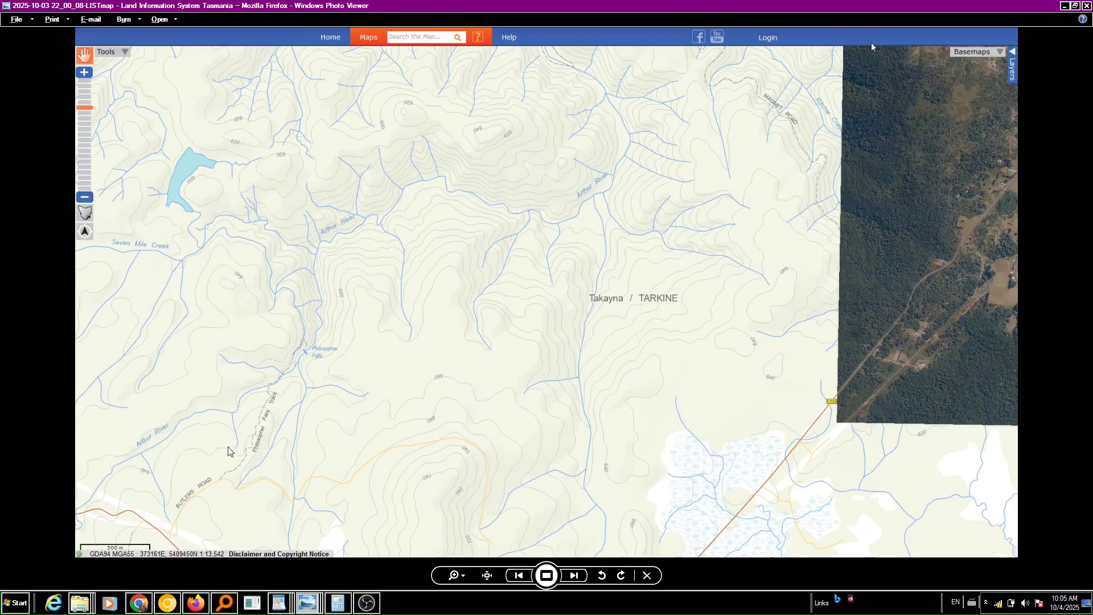
Switch to the WordPad document with the 1888 RM Johnson quote
key("alt+Tab")
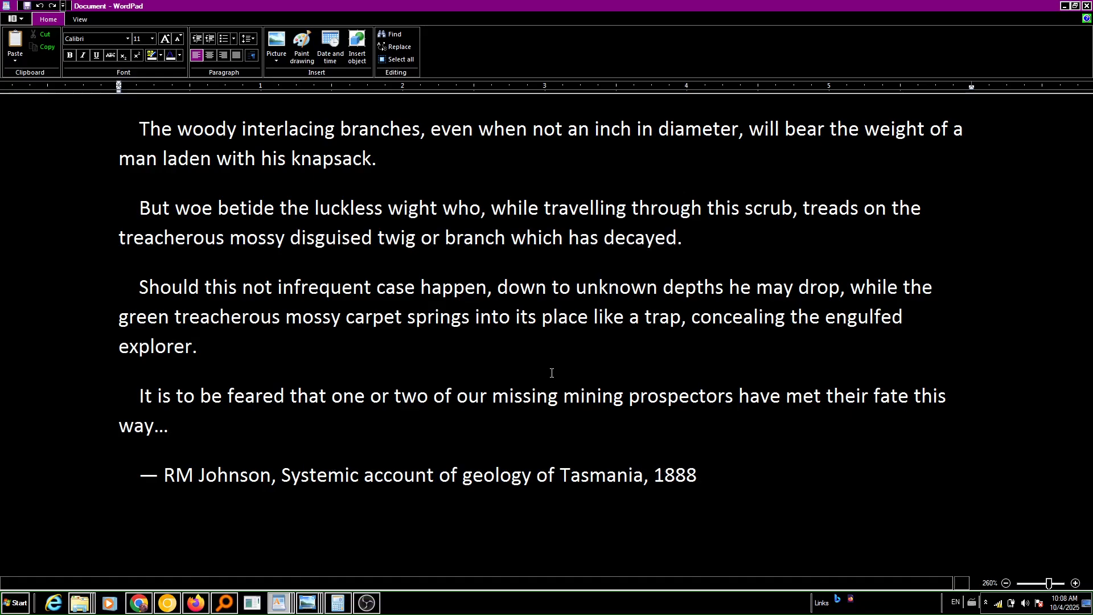
Leave the RM Johnson quote and return to the LISTmap Takayna/Tarkine screenshot
key("alt+Tab")
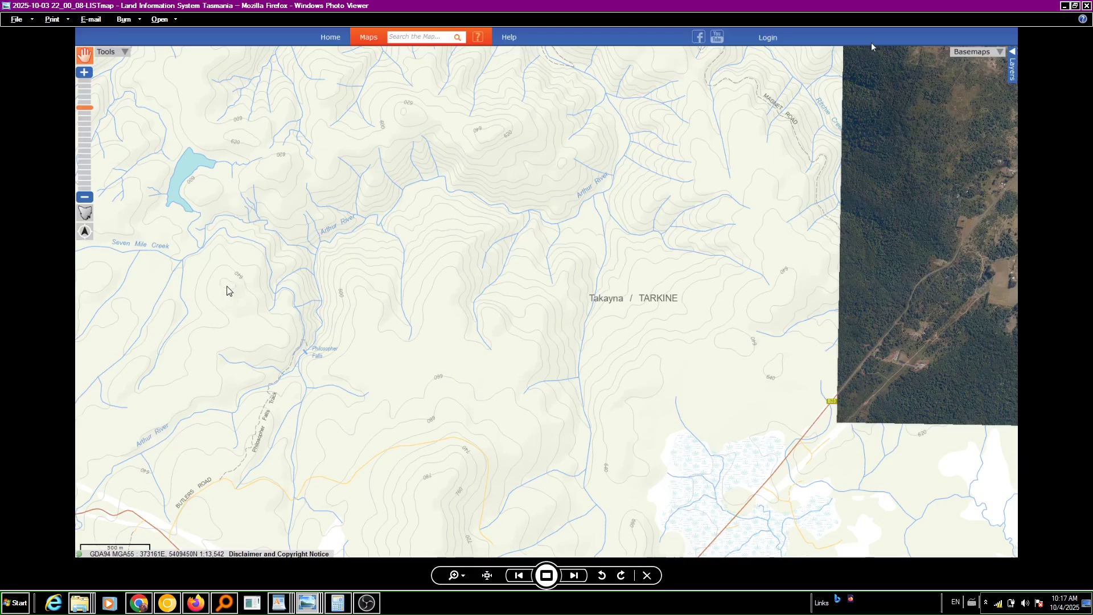
Begin cycling open windows from the LISTmap screenshot toward the WordPad document
key("alt+Tab")
key("alt+Tab")
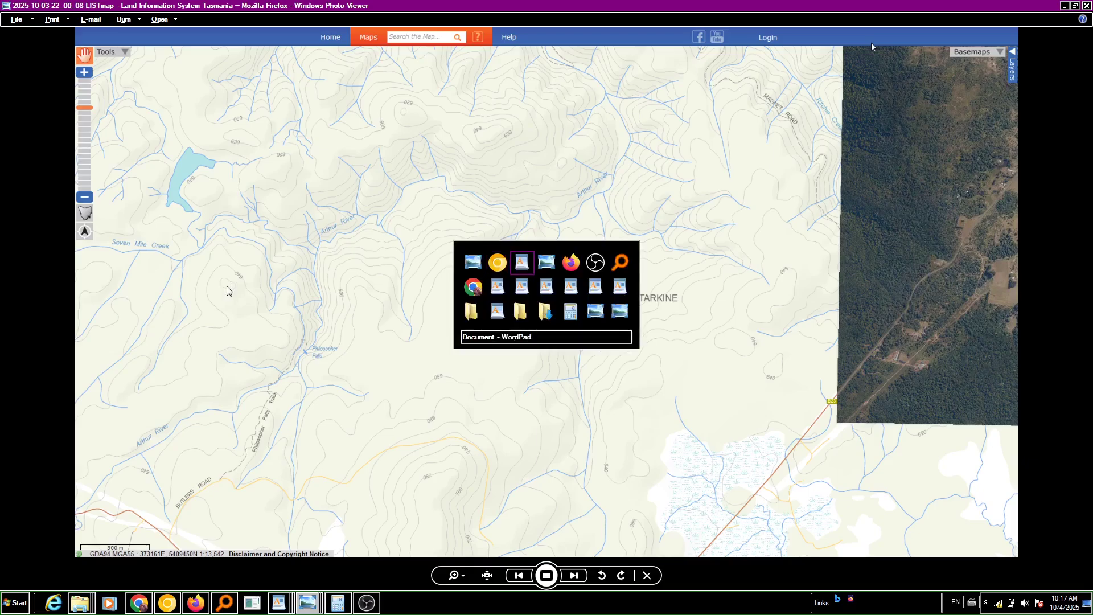
key("alt+Tab")
key("alt+Tab")
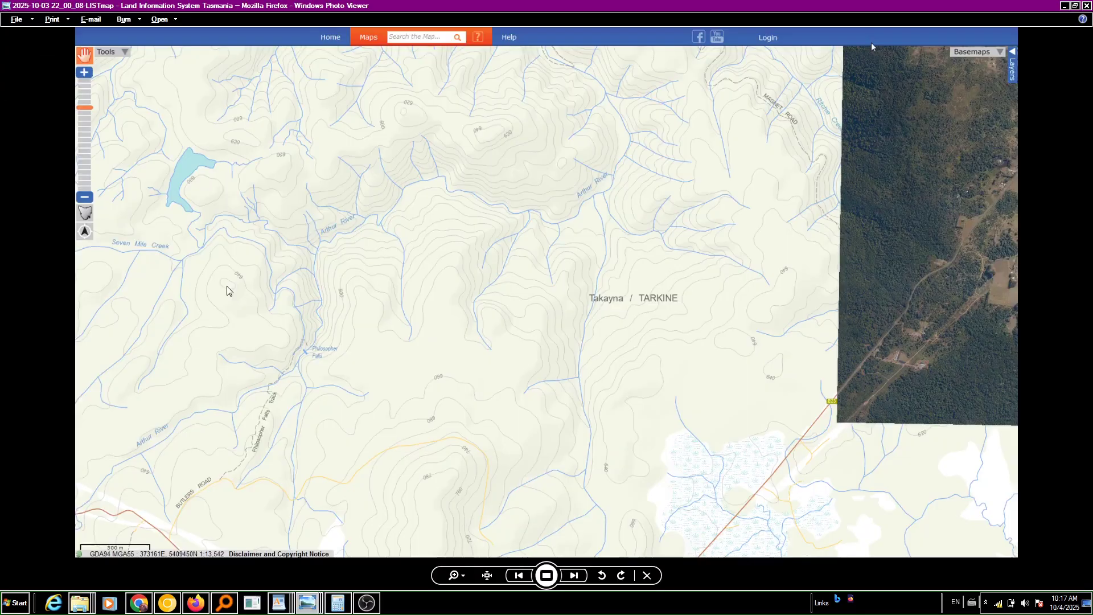